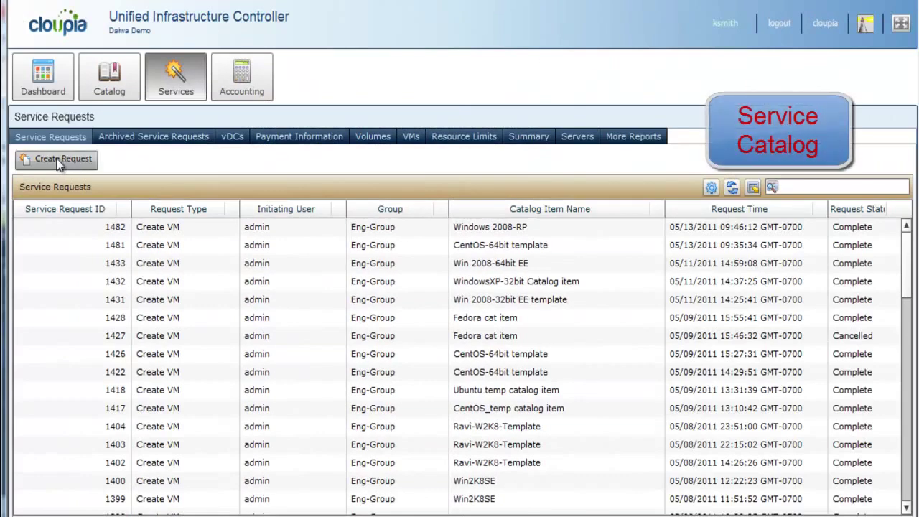
Start a new Advanced service request using the Production vDC (Gold) catalog
left_click(59, 161)
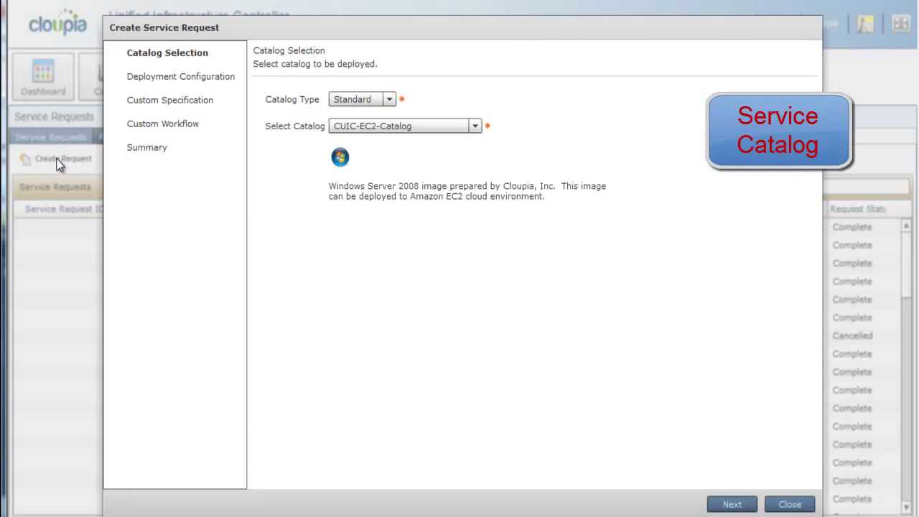
left_click(392, 101)
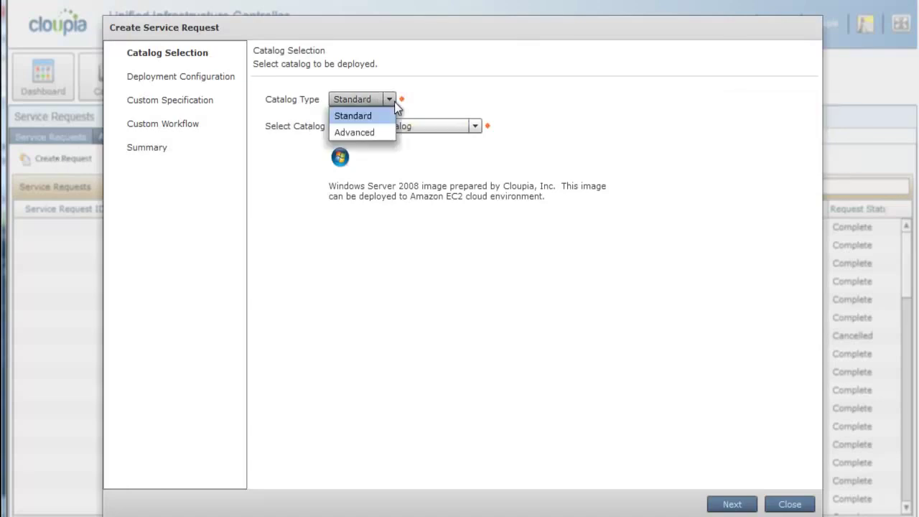
left_click(373, 133)
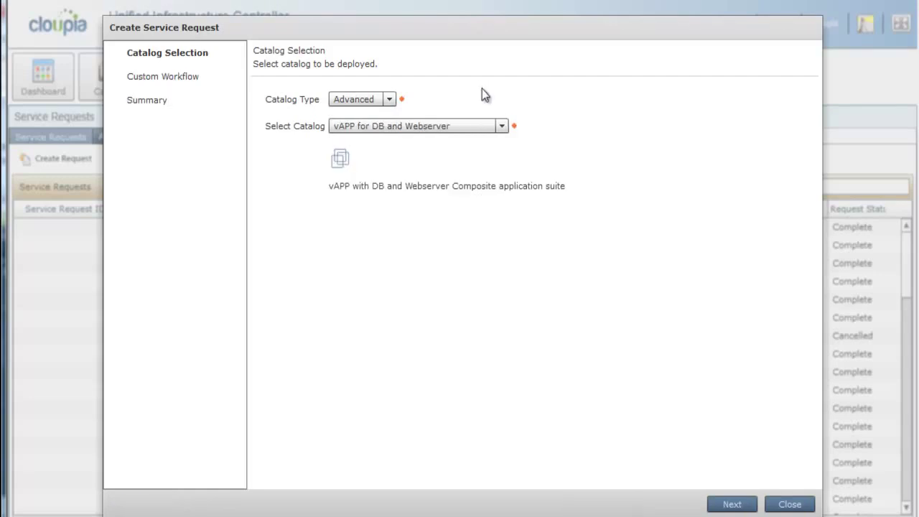
left_click(502, 127)
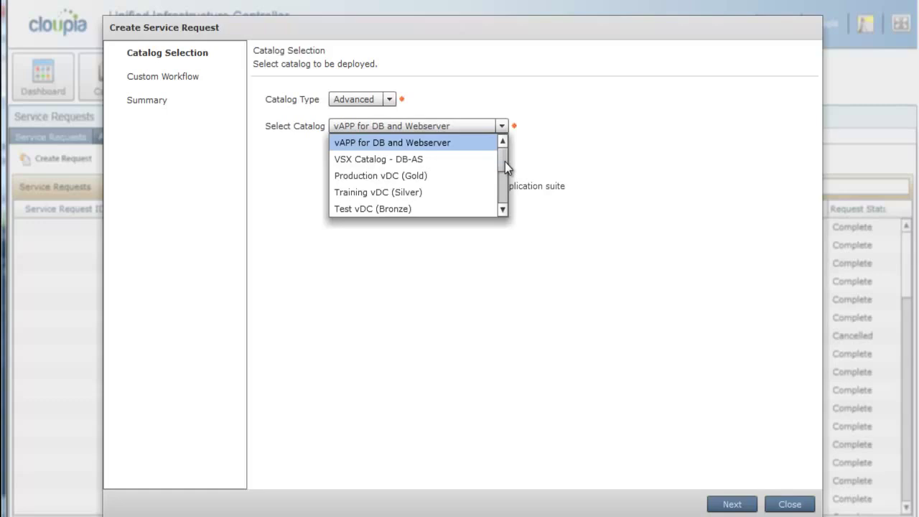
left_click_drag(505, 162, 504, 168)
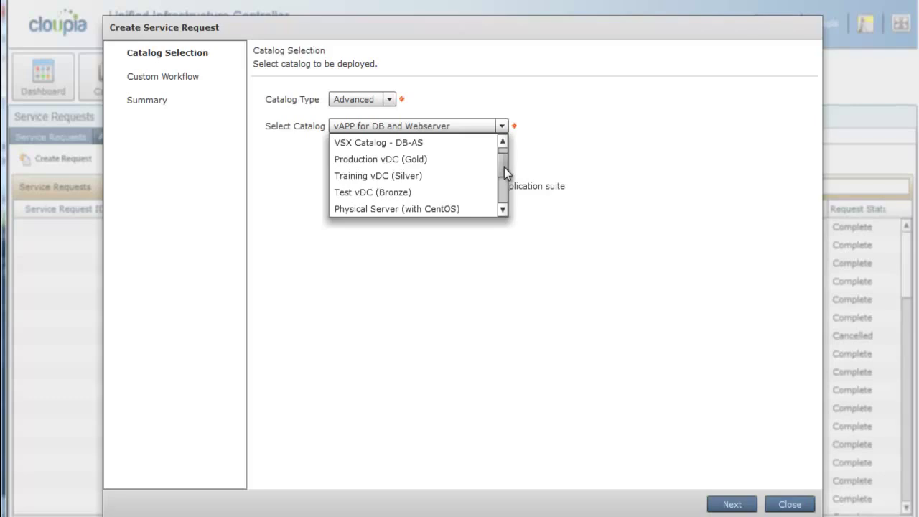
left_click_drag(504, 167, 503, 174)
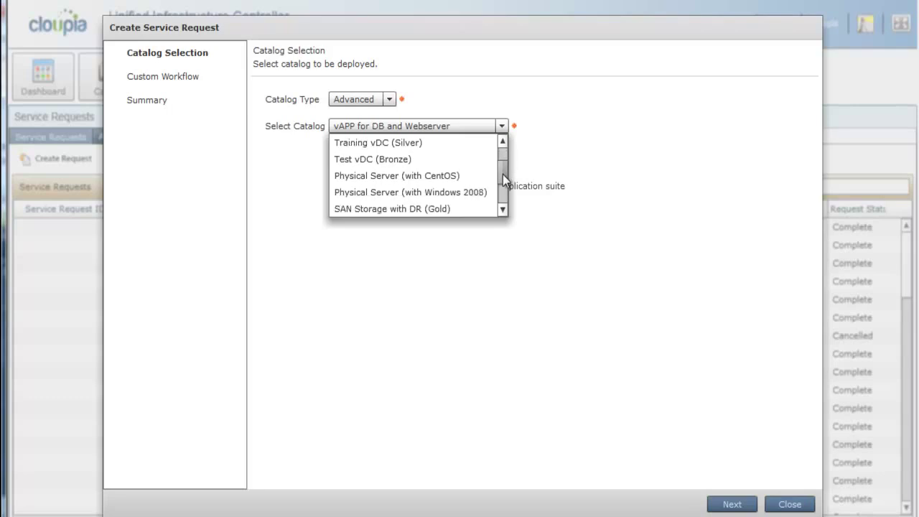
left_click_drag(503, 174, 503, 178)
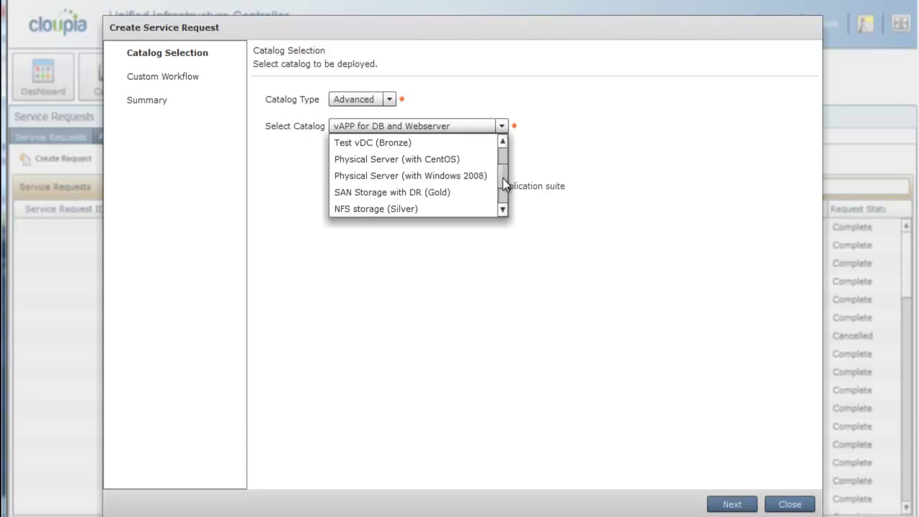
left_click_drag(502, 178, 500, 168)
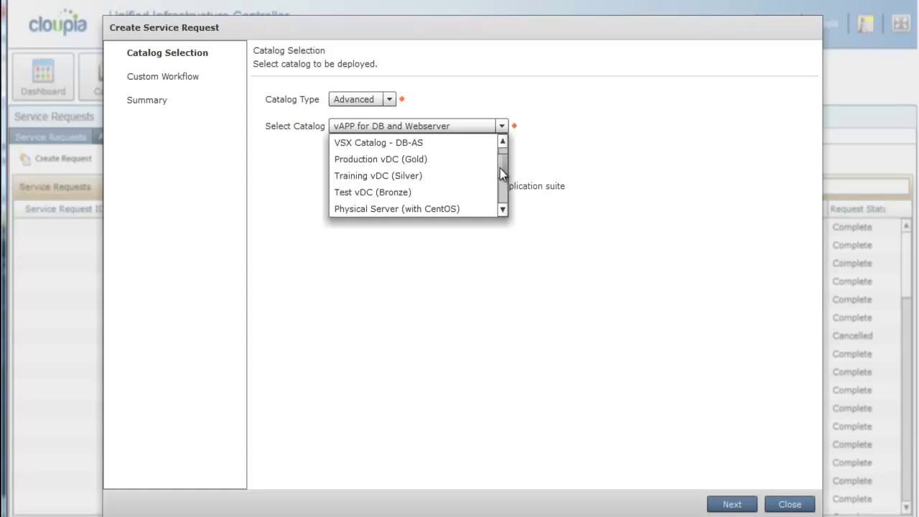
left_click(435, 171)
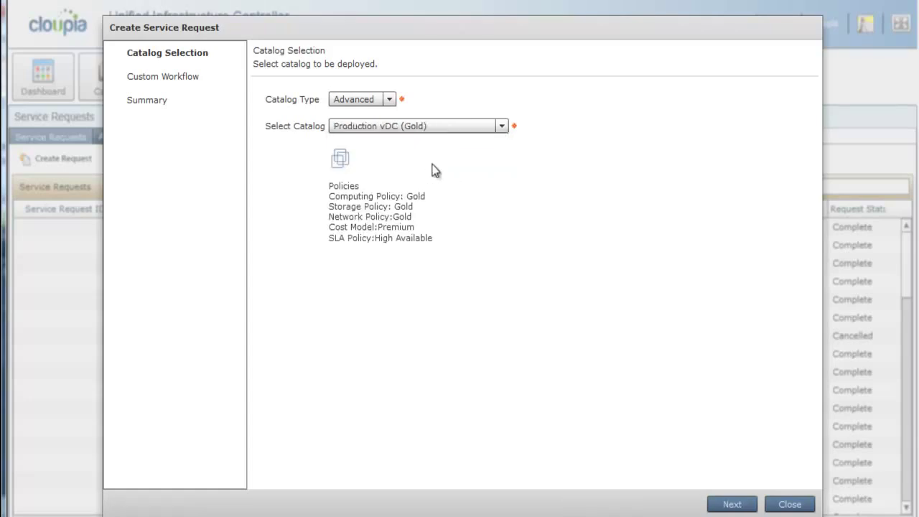
Continue past the workflow inputs and summary and submit the request
left_click(729, 504)
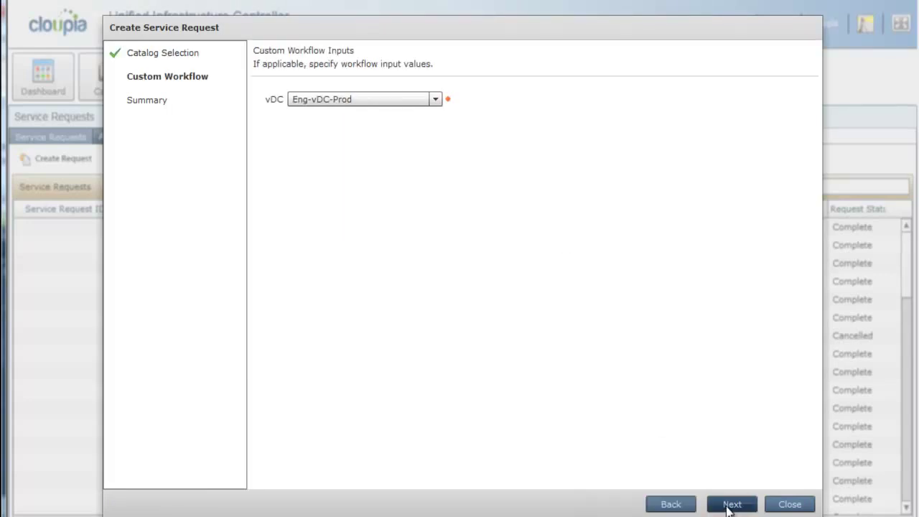
left_click(728, 504)
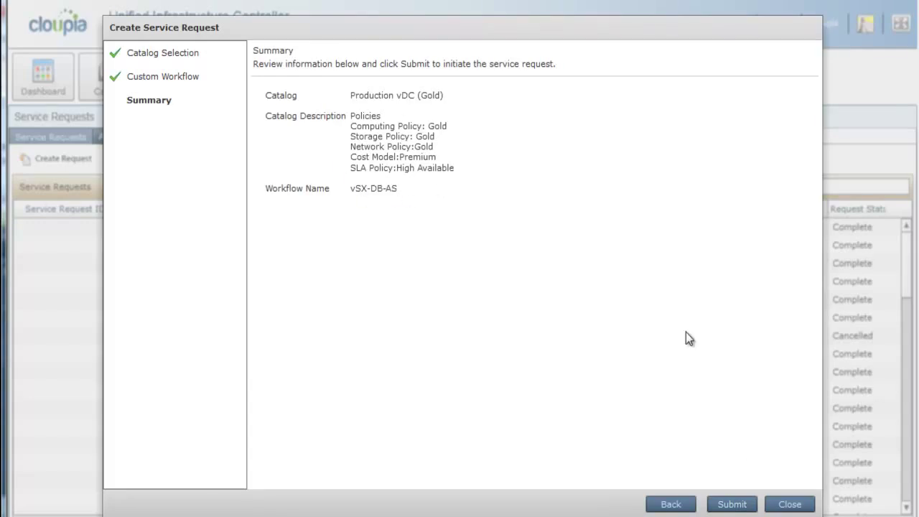
left_click(730, 505)
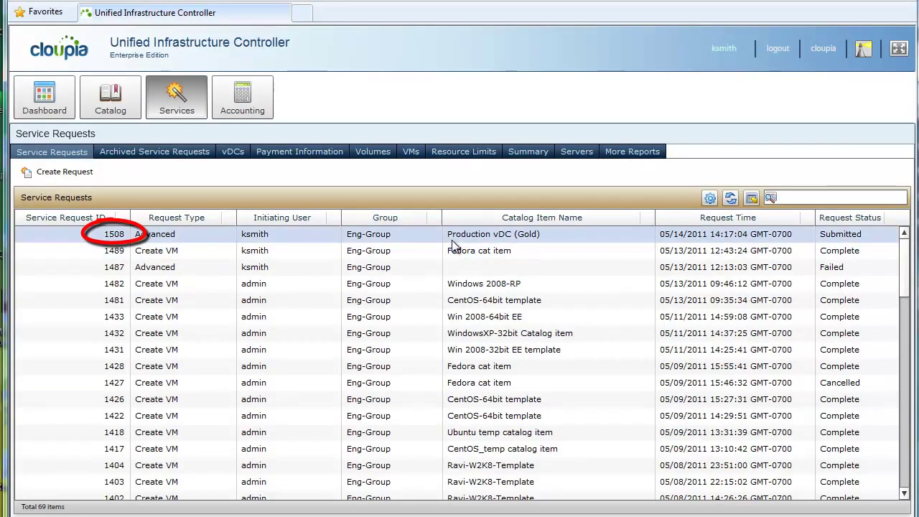
Select request 1508 in the service requests list
left_click(452, 241)
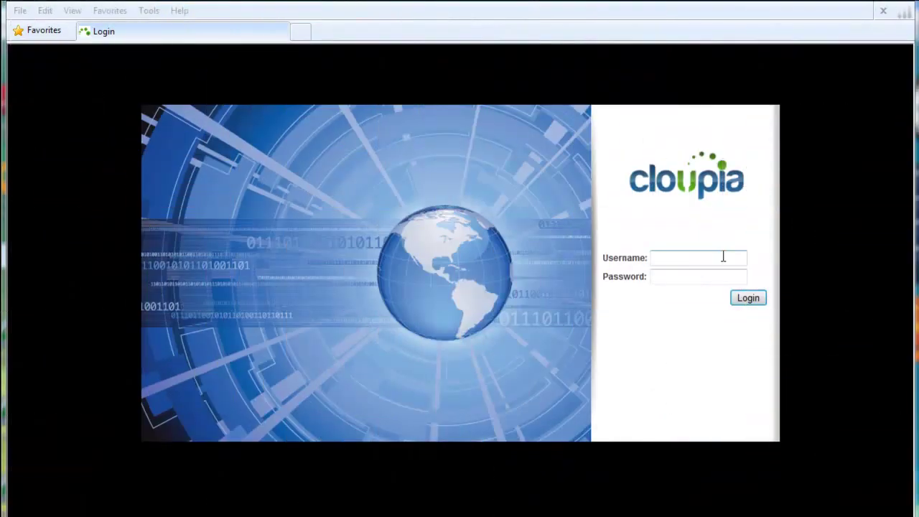
Sign in with the administrator username and password, then enlarge the dashboard widgets
left_click(723, 257)
type("admin")
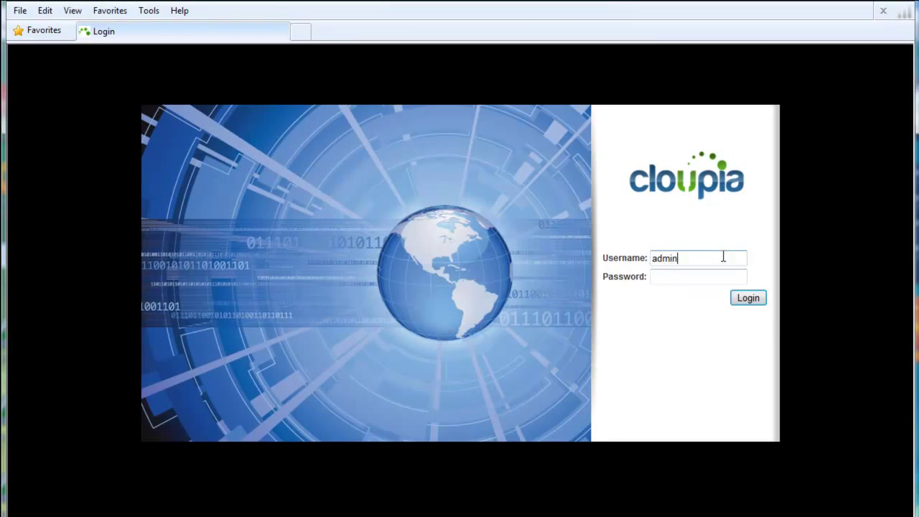
key("Tab")
type("admin")
key("Return")
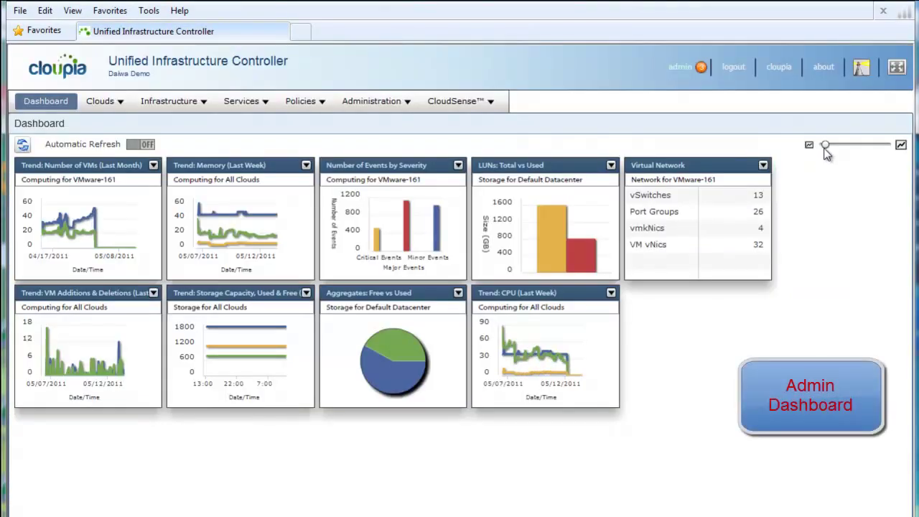
left_click_drag(825, 144, 833, 145)
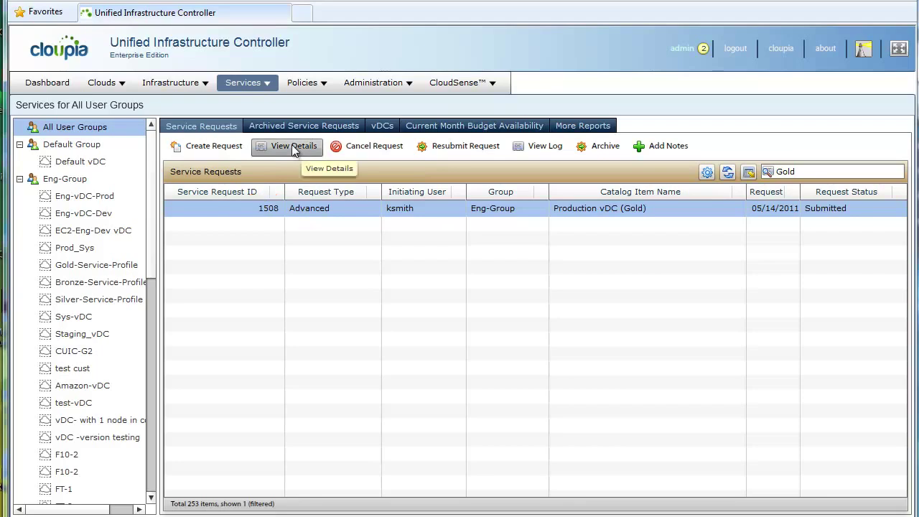
Show request 1508's status details, now reading Complete
left_click(292, 147)
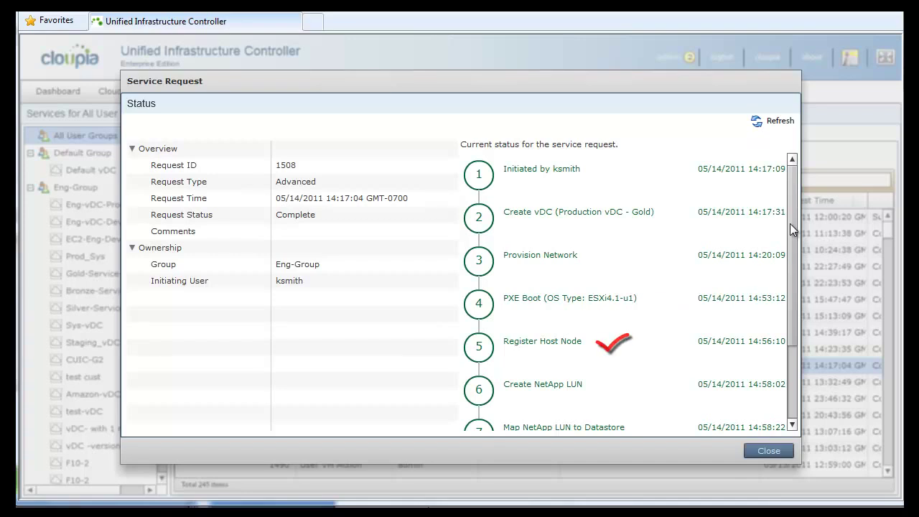
Scroll through request 1508's provisioning workflow steps
left_click_drag(790, 224, 791, 256)
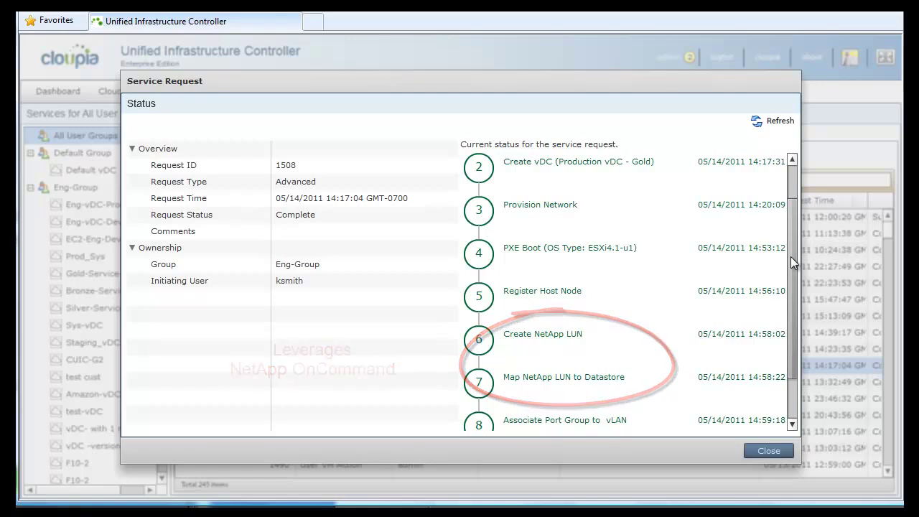
left_click_drag(791, 256, 794, 301)
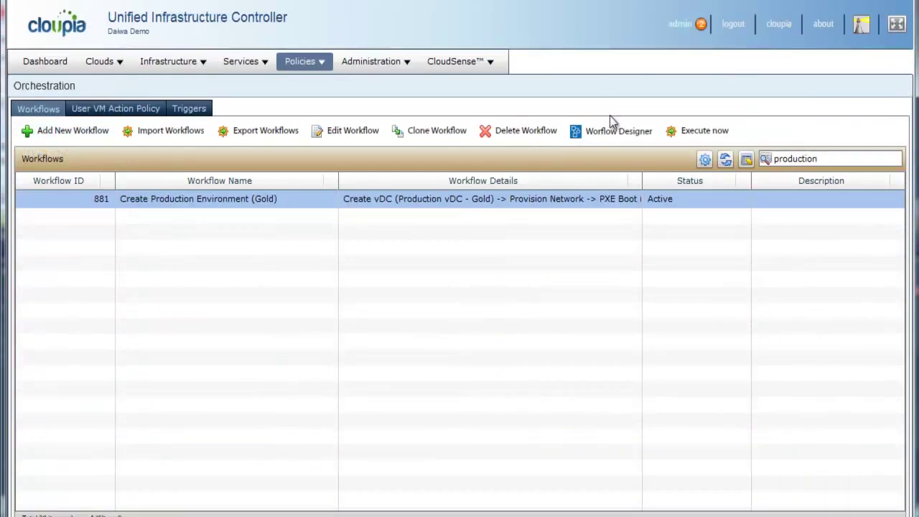
Browse Storage Tasks in the Workflow Designer, trying Create NetApp Flexible Volume without adding it
left_click(614, 132)
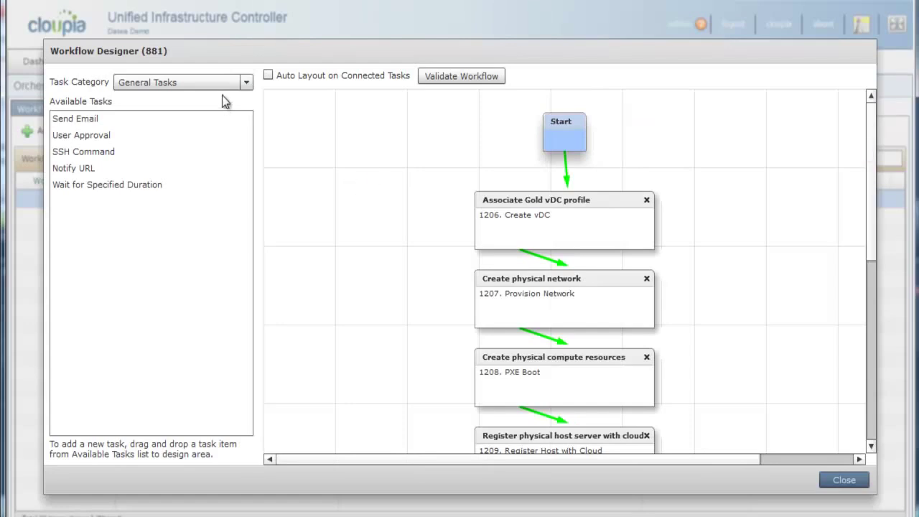
left_click(248, 82)
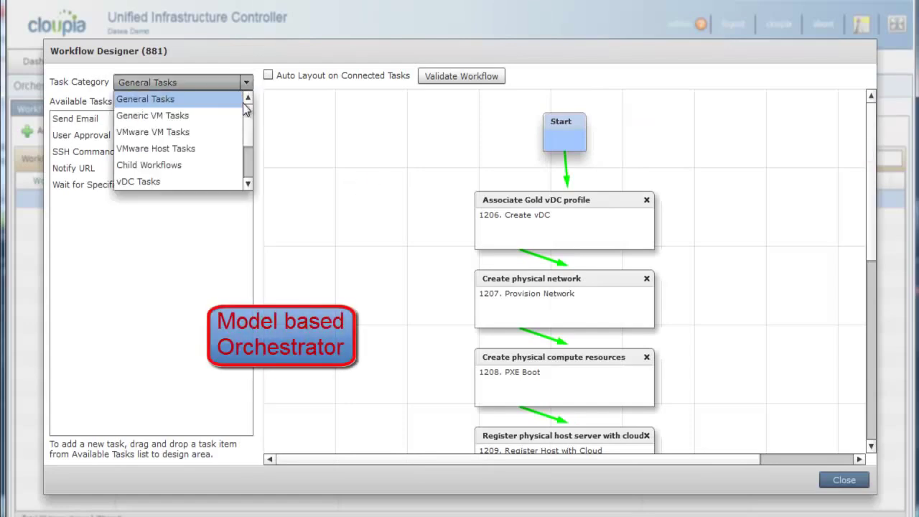
left_click_drag(248, 113, 247, 161)
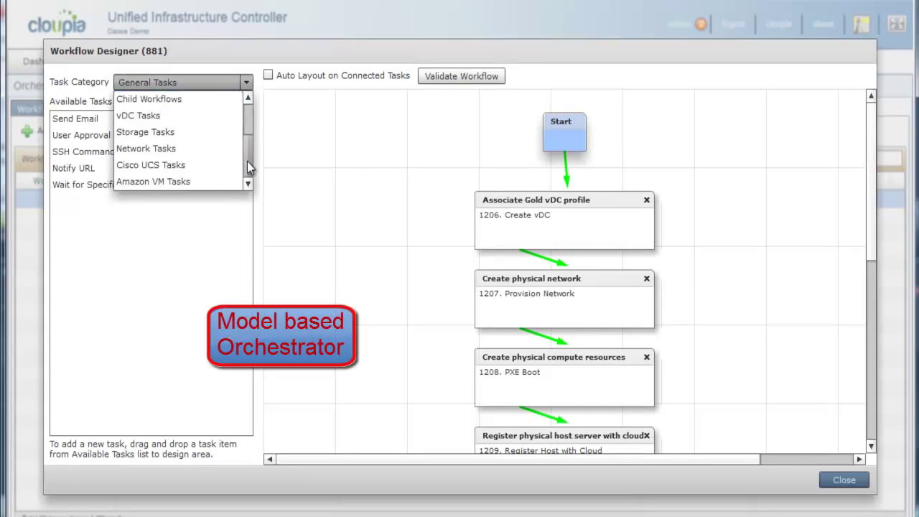
left_click(206, 136)
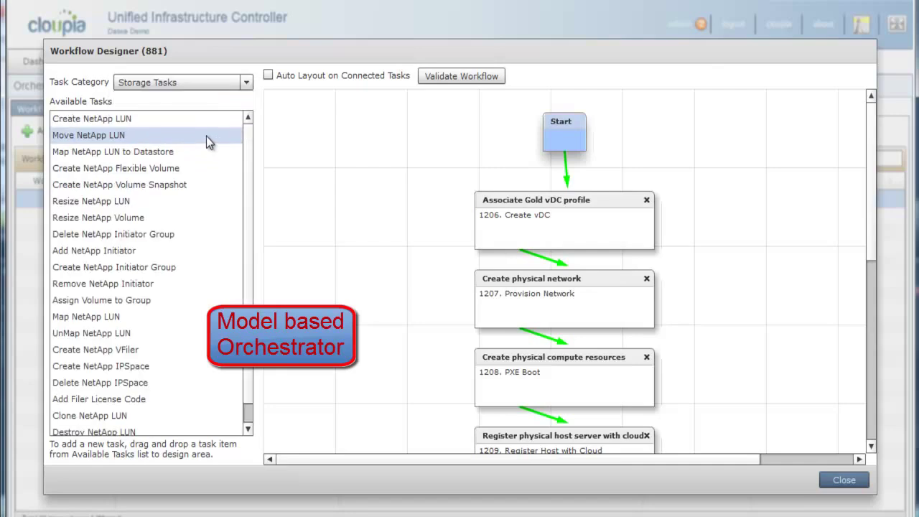
left_click(206, 136)
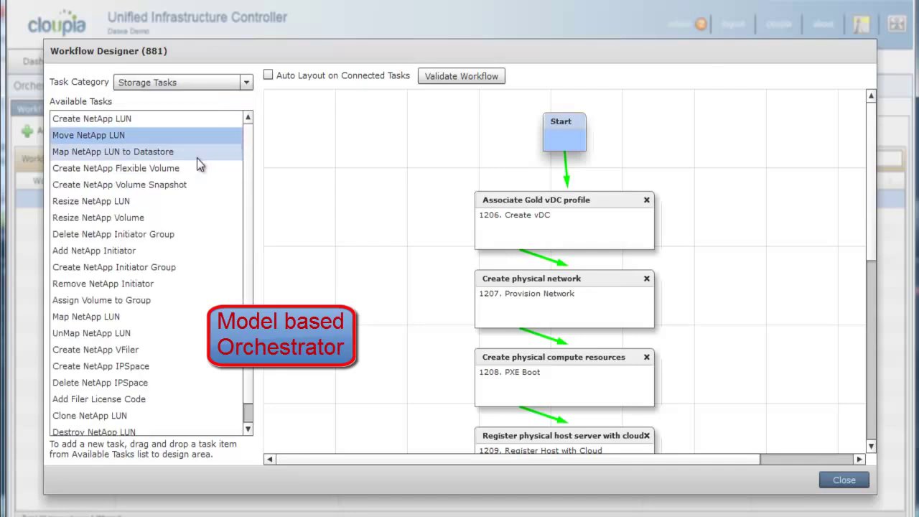
left_click(196, 166)
left_click_drag(193, 166, 405, 212)
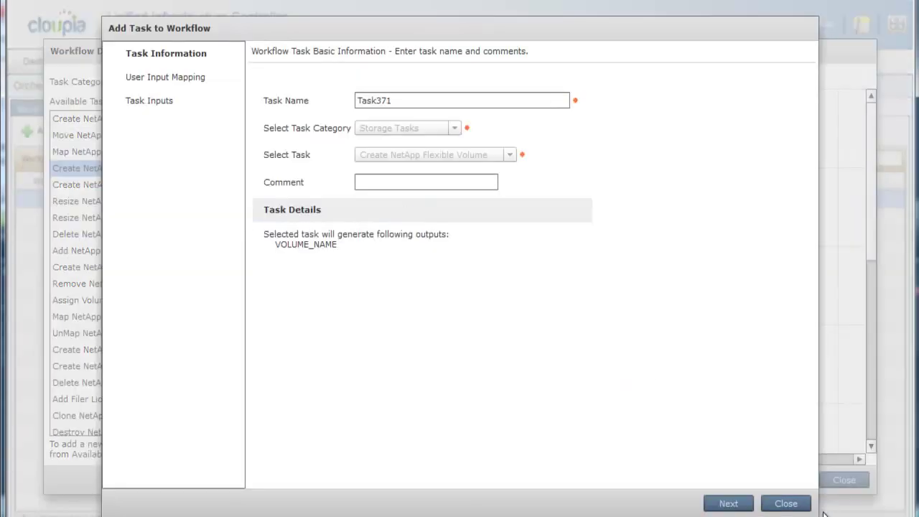
left_click(787, 503)
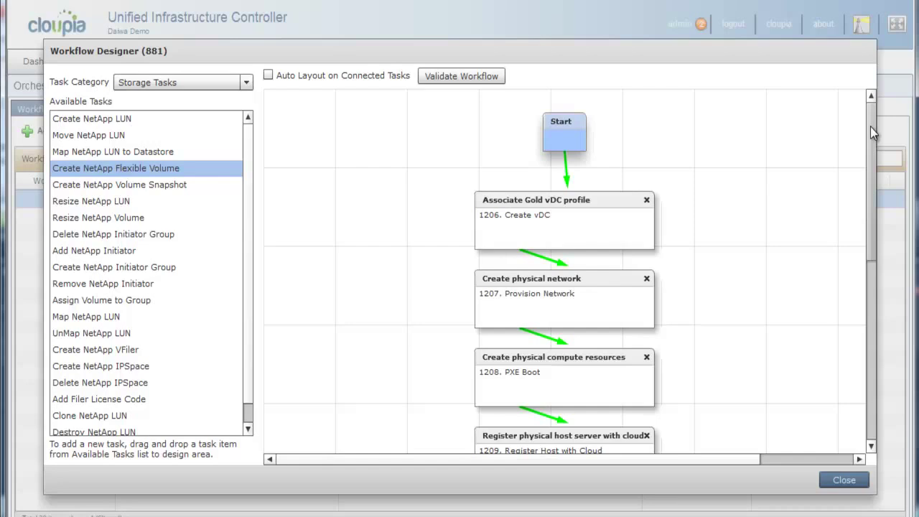
left_click_drag(870, 126, 841, 132)
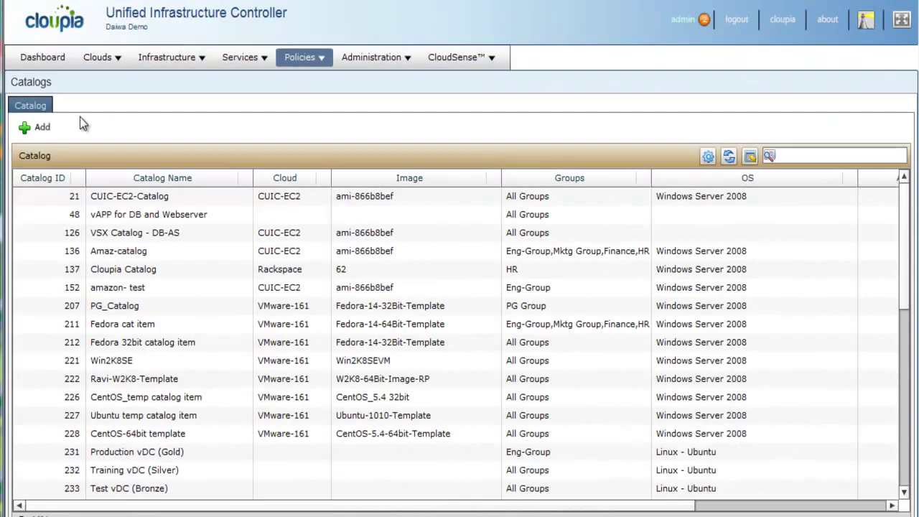
Define a new Advanced catalog 'Test Environment' with a pasted description for Eng-Group
left_click(37, 127)
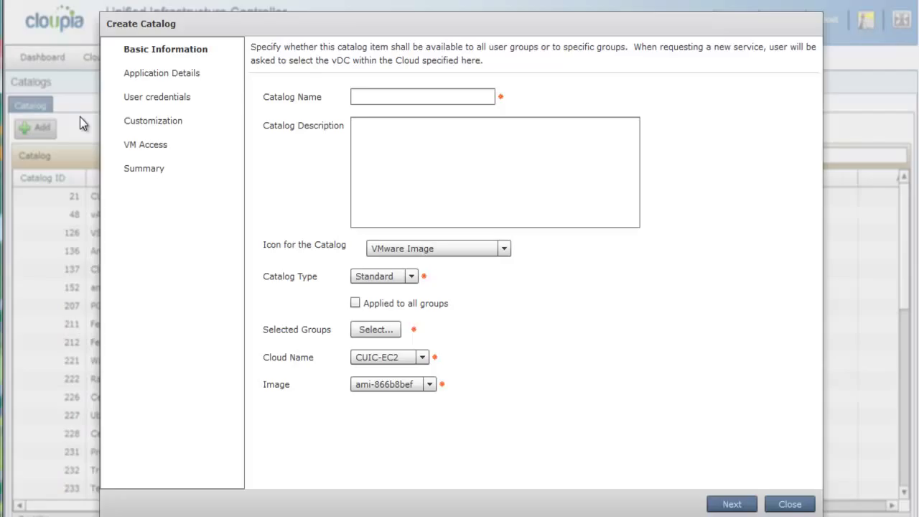
left_click(431, 286)
left_click(377, 303)
left_click(374, 101)
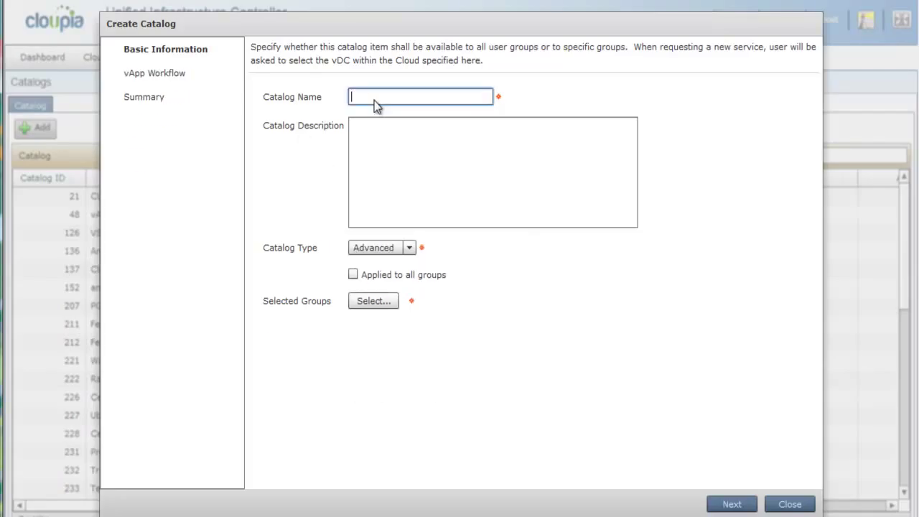
type("Test Environment")
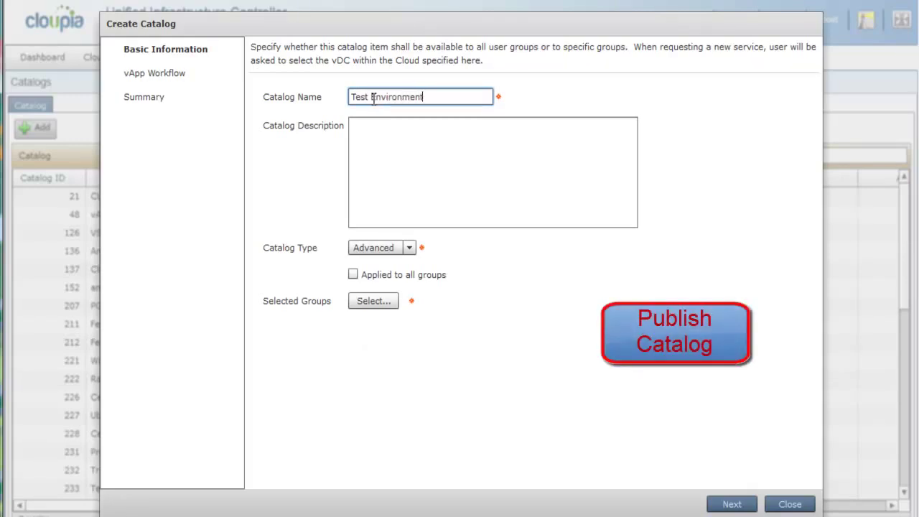
left_click(379, 179)
type("Engineering Integration Test Environment - vDC with silver compute, storage and network policies.")
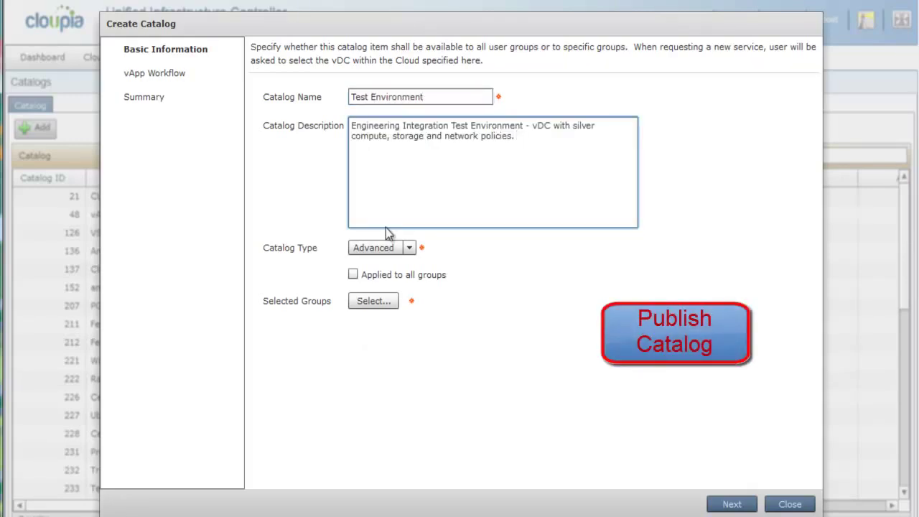
left_click(363, 299)
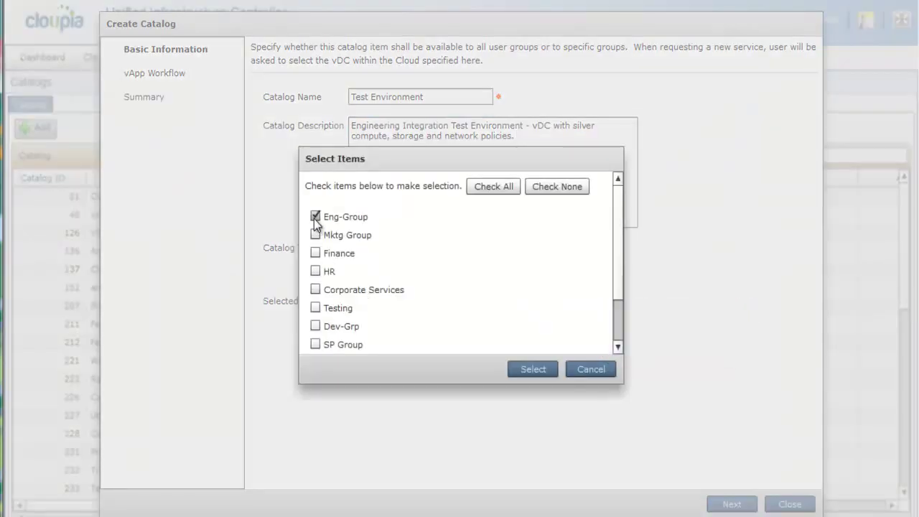
left_click(525, 369)
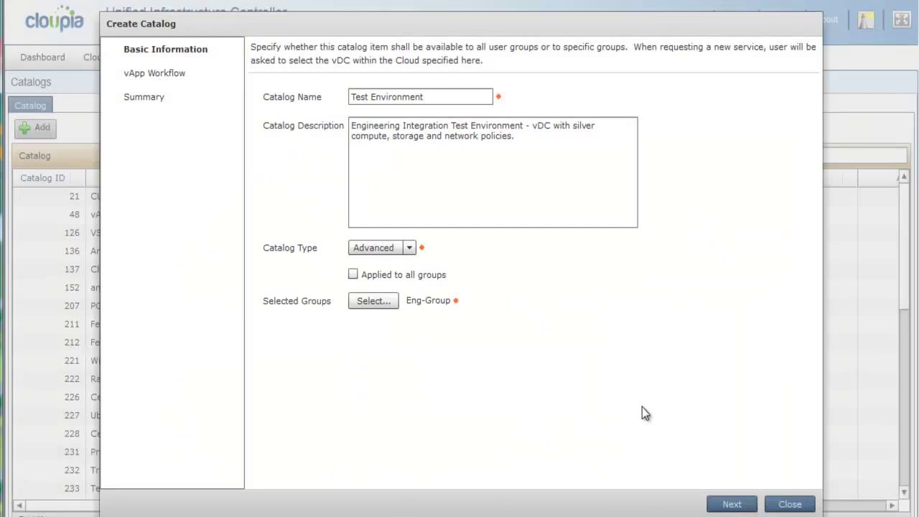
Assign the Integration Test Environment (Silver) workflow and submit the catalog
left_click(722, 504)
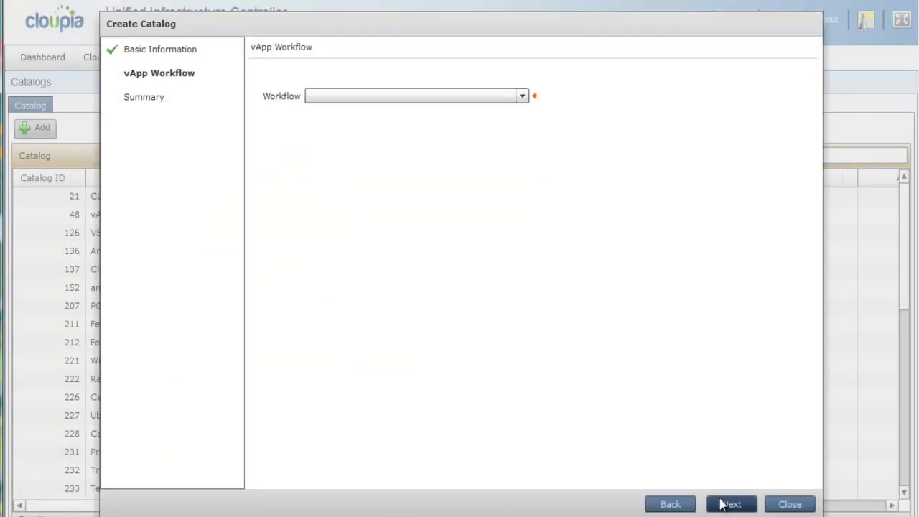
left_click(523, 95)
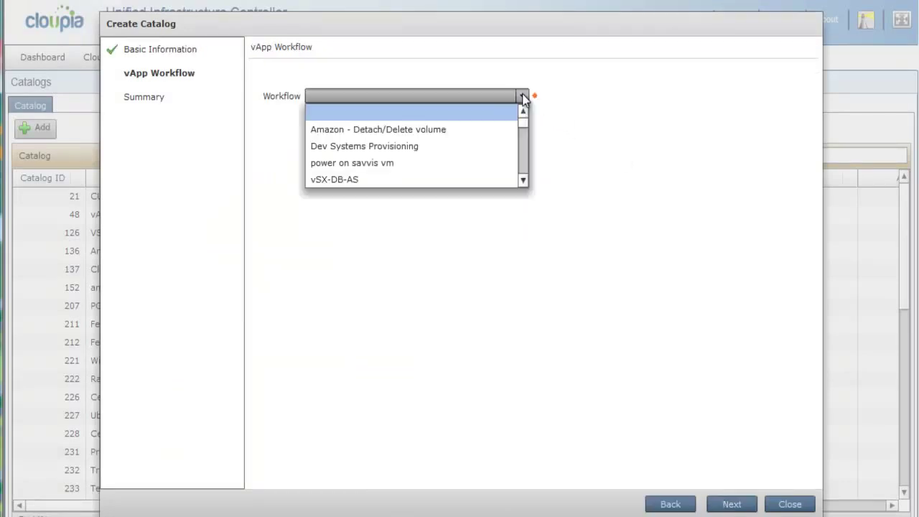
left_click_drag(524, 127, 529, 180)
left_click(502, 180)
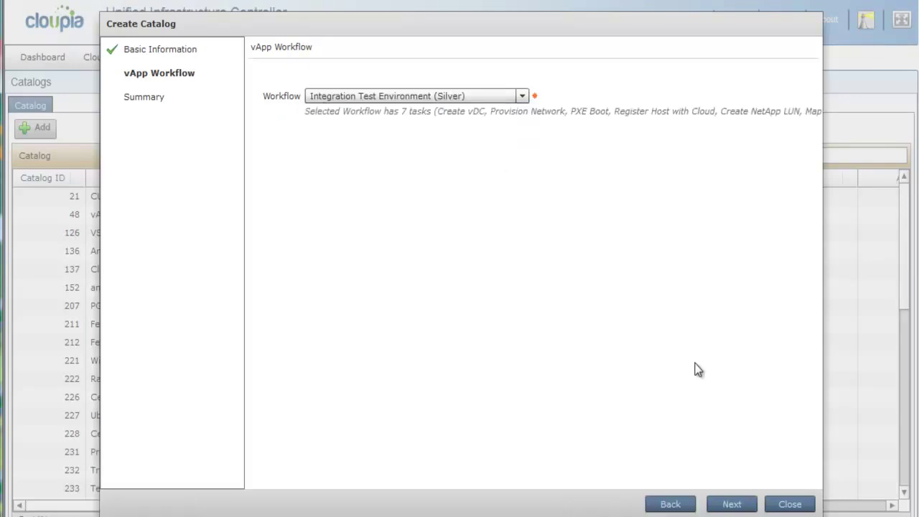
left_click(729, 504)
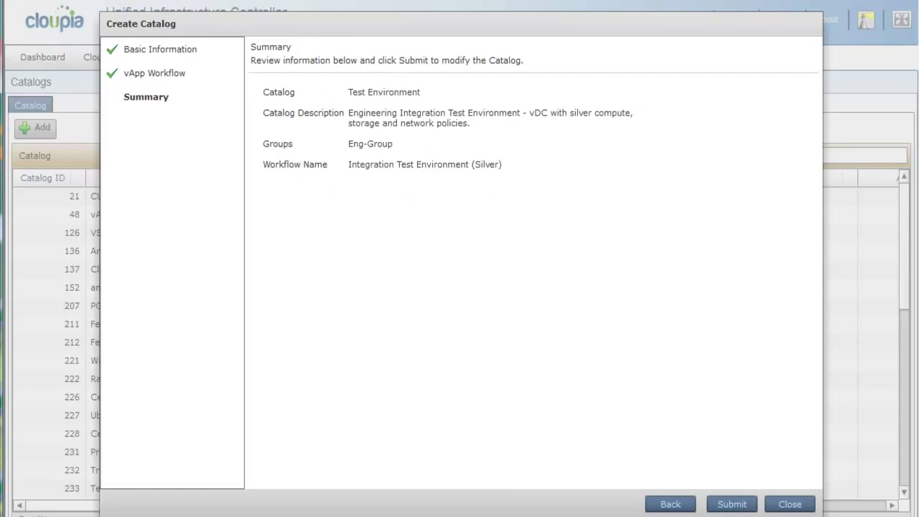
left_click(732, 505)
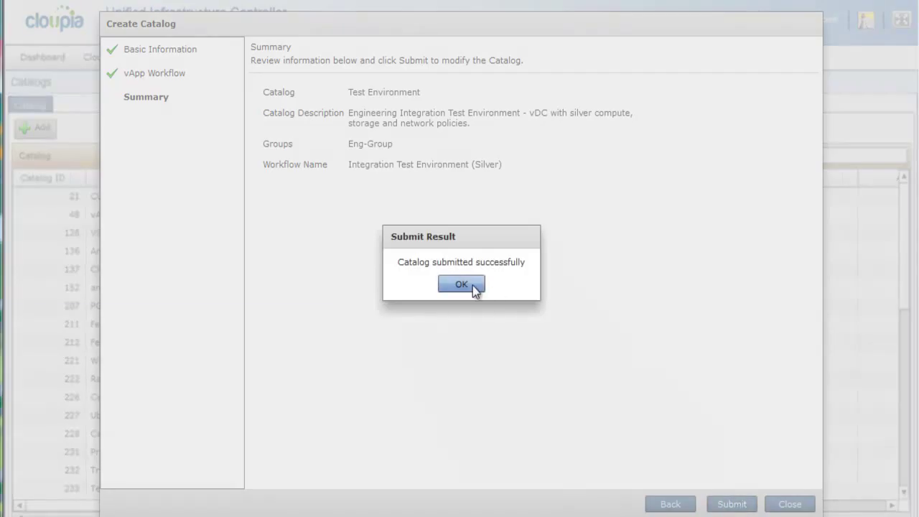
left_click(461, 285)
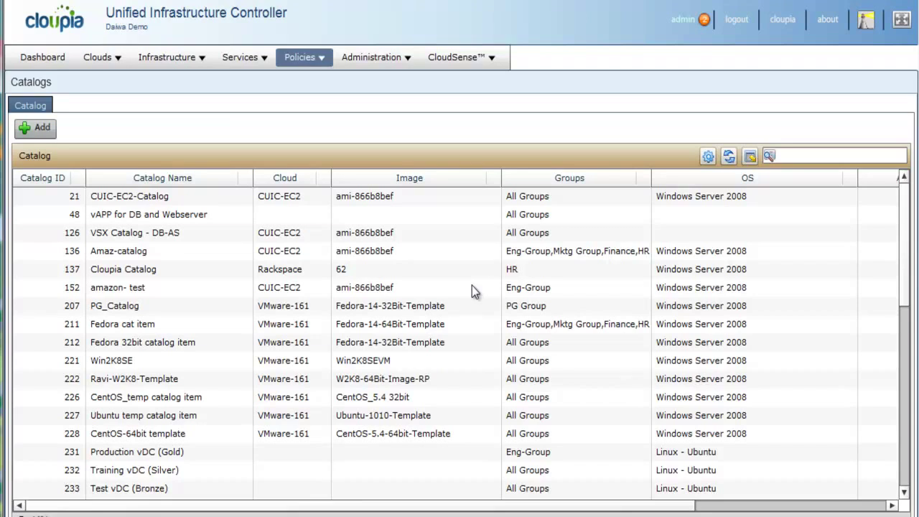
Filter the catalog list by 'Integr' and select catalog 272 Test Environment
left_click(812, 159)
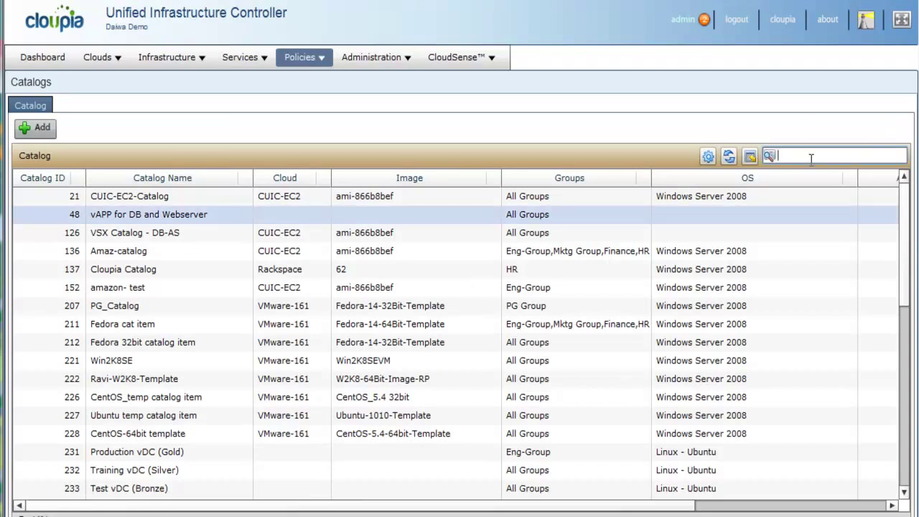
type("Integr")
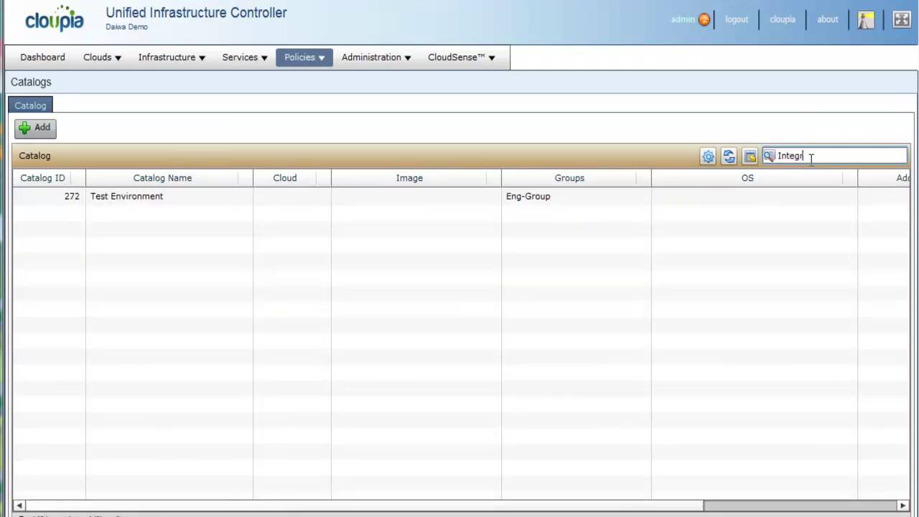
left_click(681, 196)
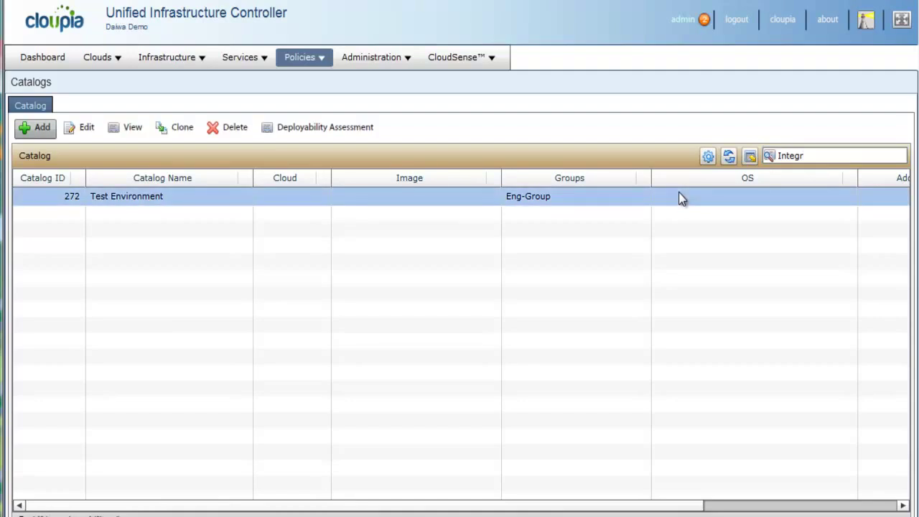